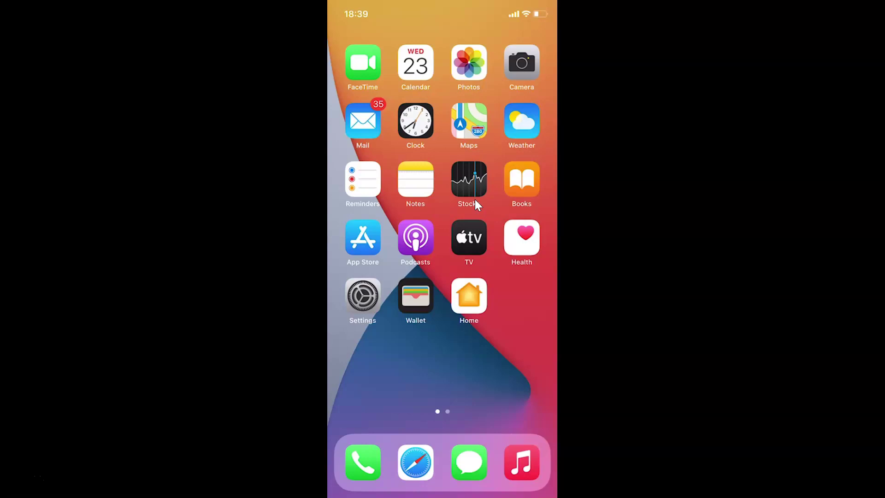
# - Check the software version (14.3) under Settings > General > About, then leave Settings
pyautogui.click(362, 294)
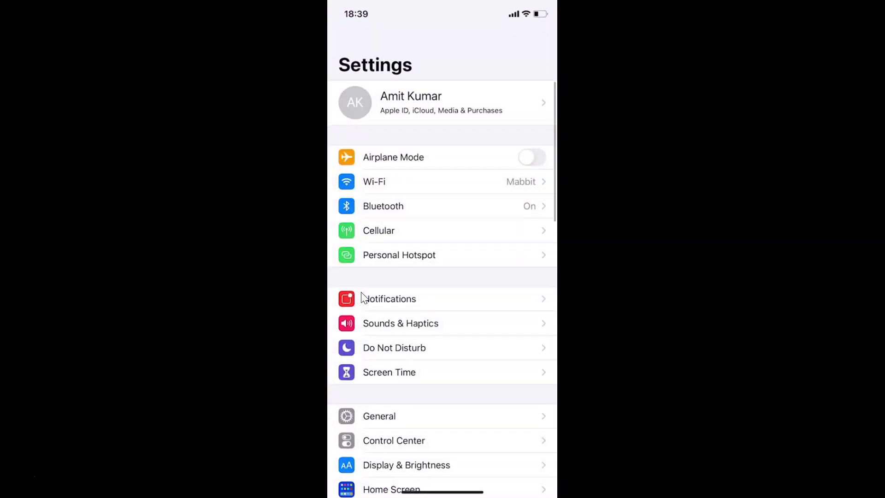
pyautogui.click(394, 423)
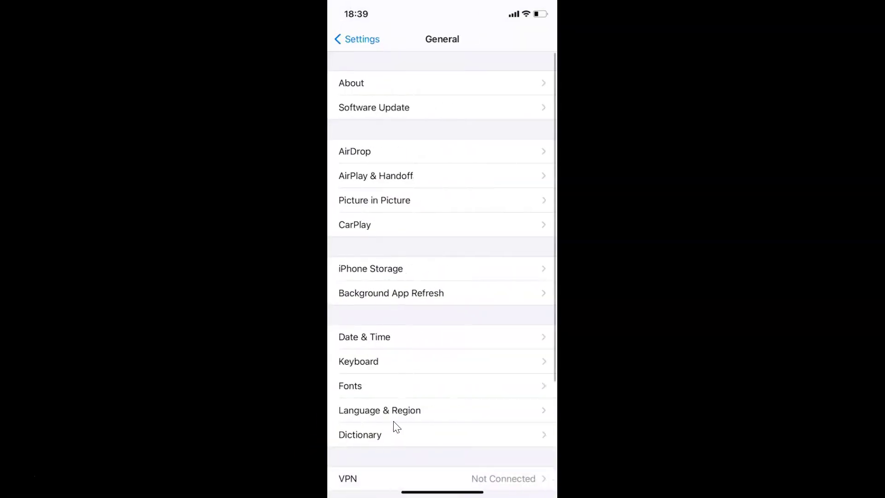
pyautogui.click(368, 90)
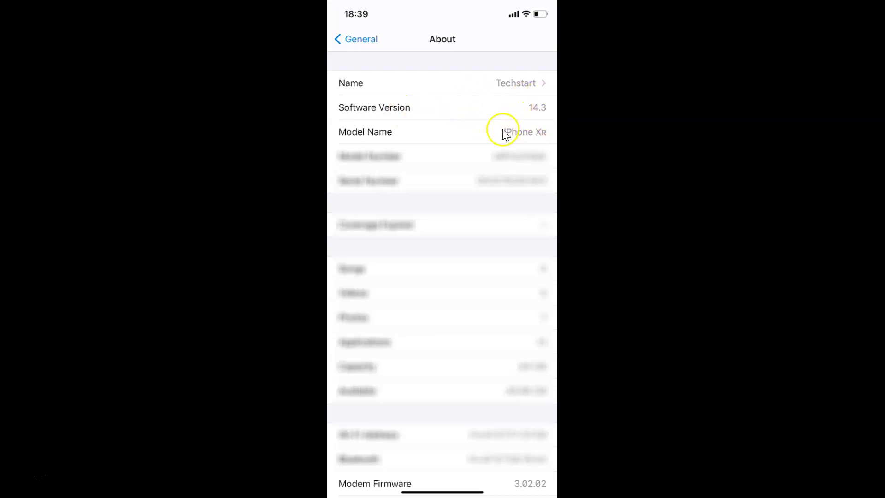
pyautogui.click(362, 39)
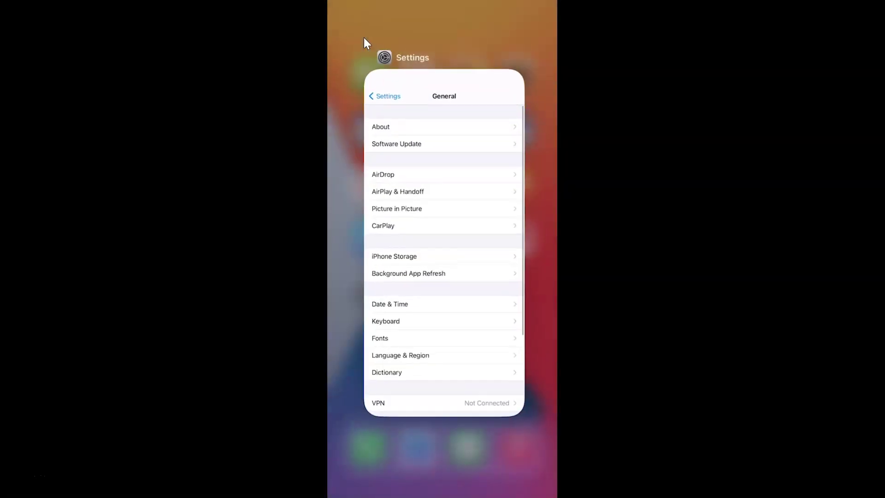
# - Open the existing conversation in Messages from the dock
pyautogui.click(399, 172)
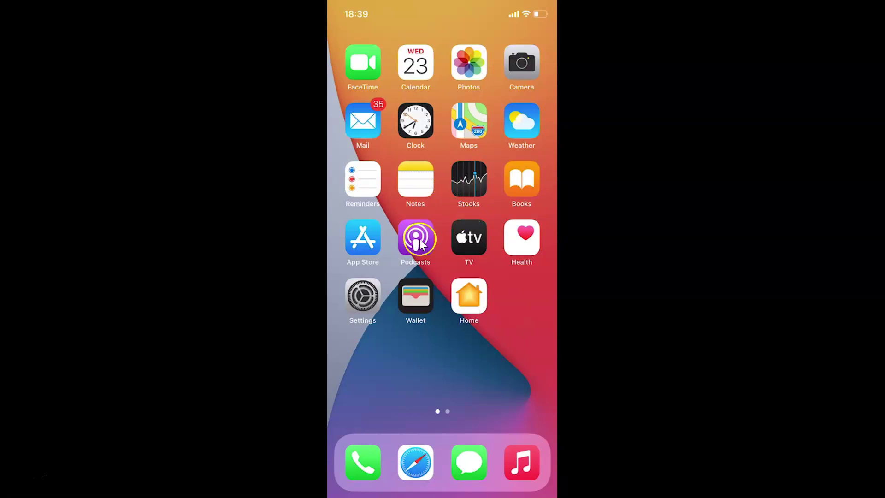
pyautogui.click(471, 457)
pyautogui.click(489, 266)
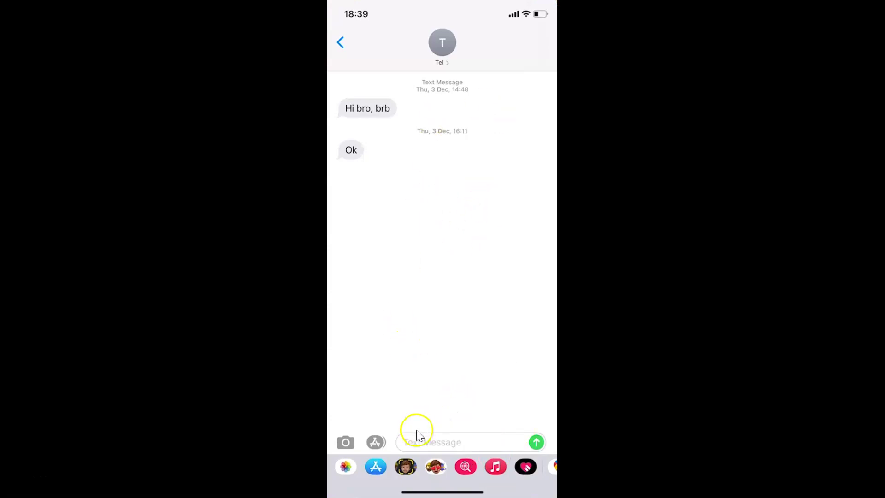
# - Type the draft 'This is text message. We are testing out.' in the message field
pyautogui.click(443, 445)
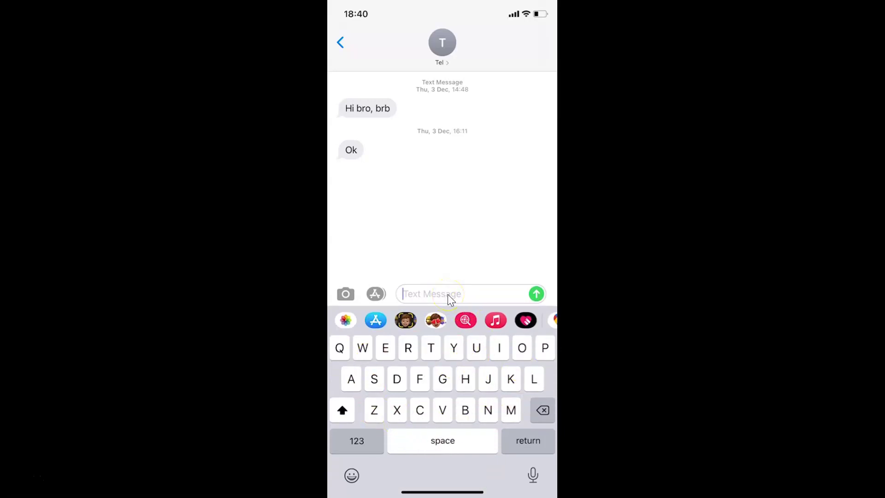
pyautogui.write('This u')
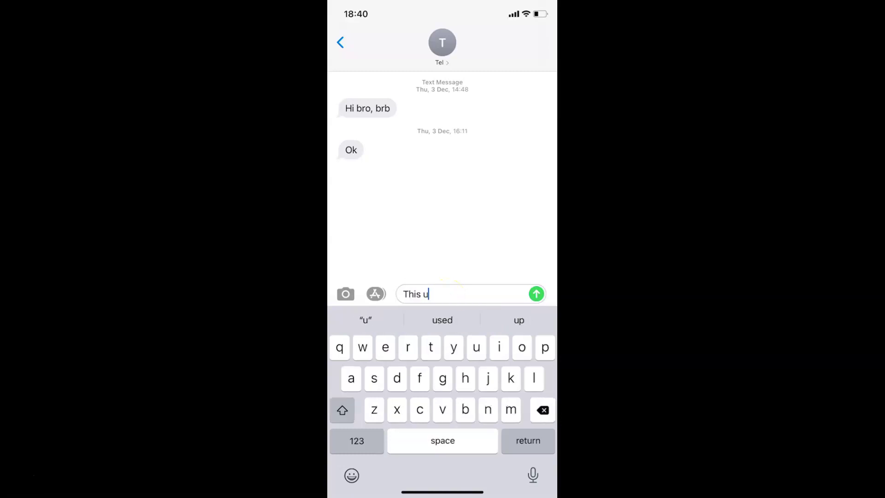
pyautogui.press('BackSpace')
pyautogui.write('is text me')
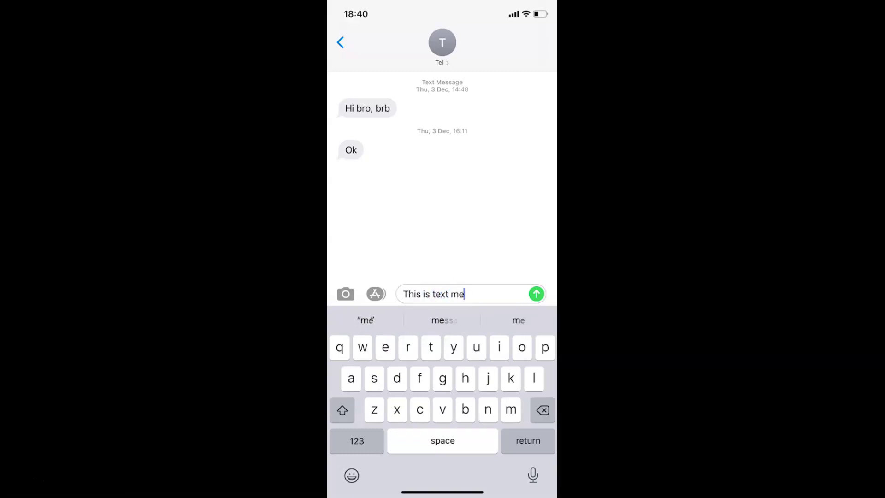
pyautogui.write('ssage. We are ')
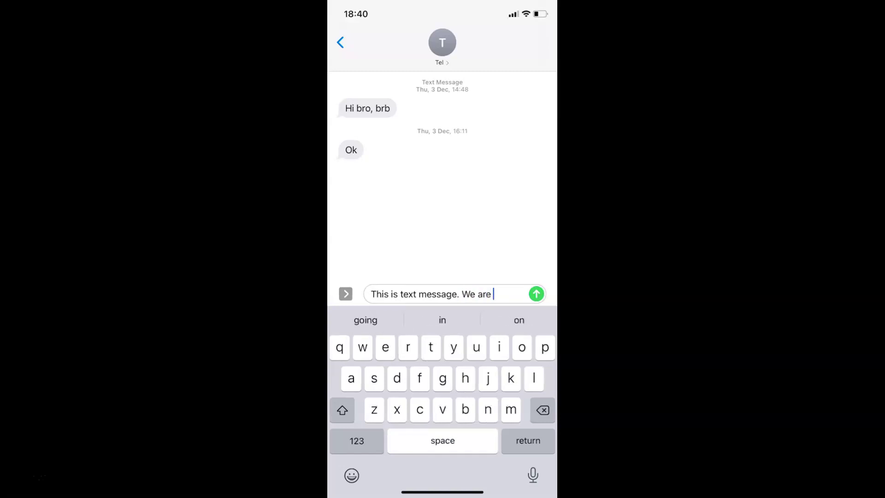
pyautogui.write('testing out.')
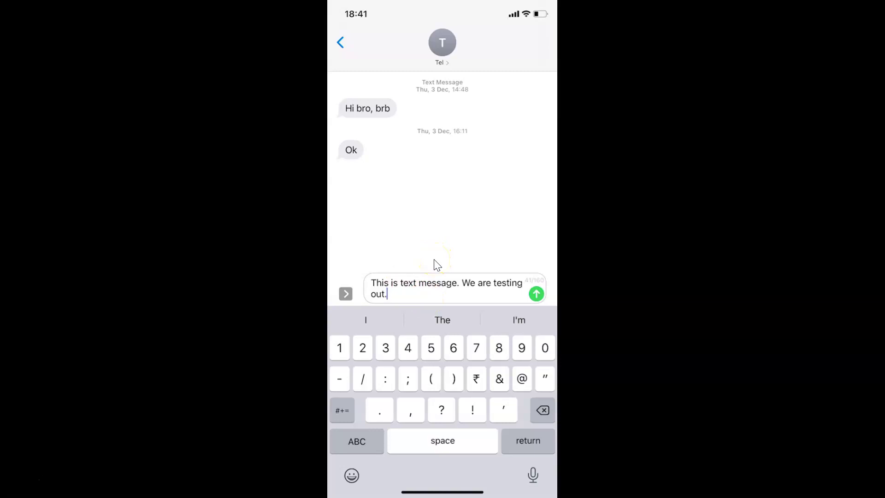
# - Return to the home screen and reopen Settings at the General page
pyautogui.press('super+h')
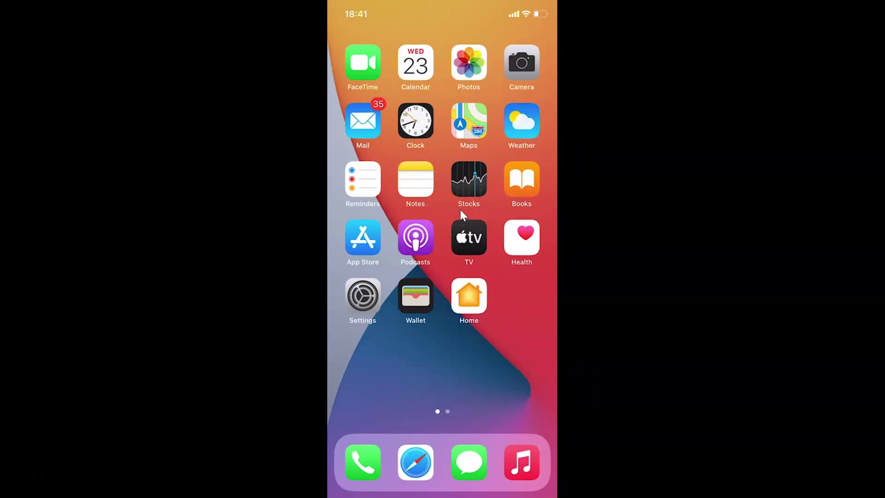
pyautogui.click(426, 167)
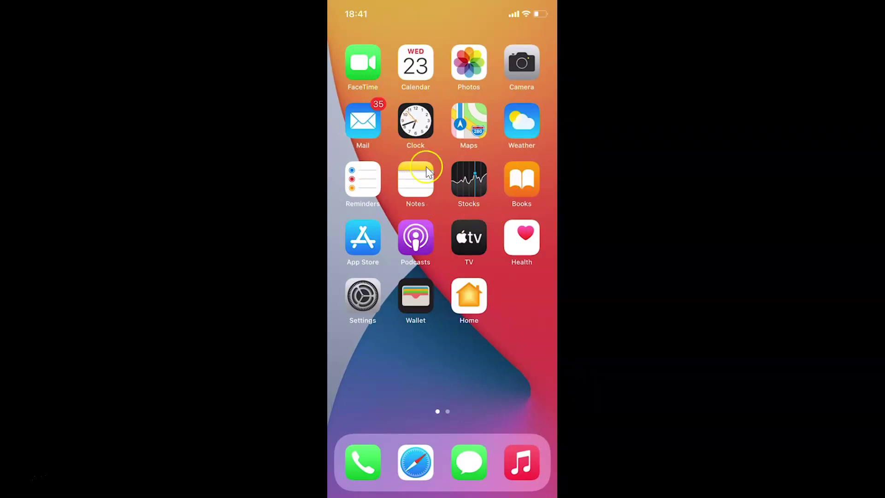
pyautogui.click(362, 301)
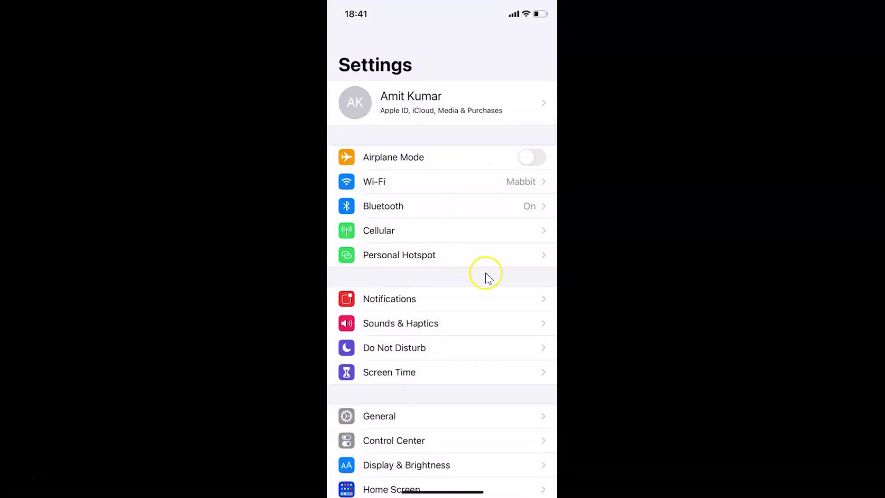
pyautogui.click(376, 417)
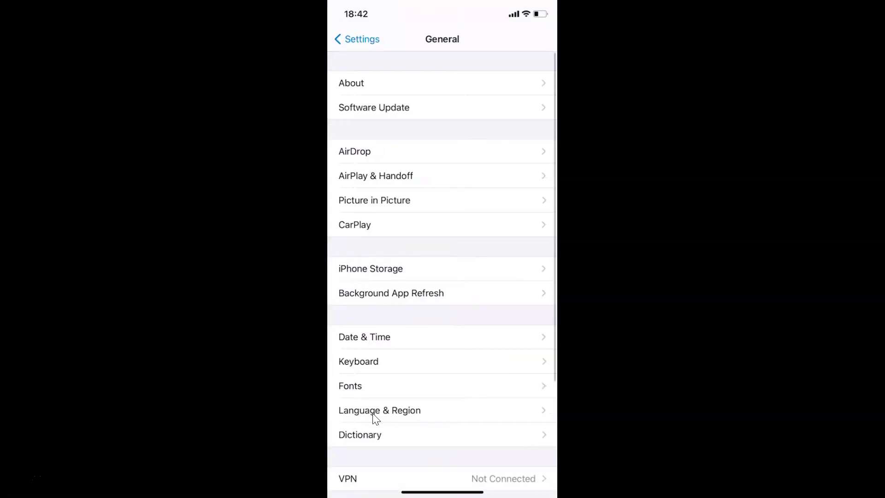
# - Open the Keyboard settings page under General
pyautogui.click(364, 366)
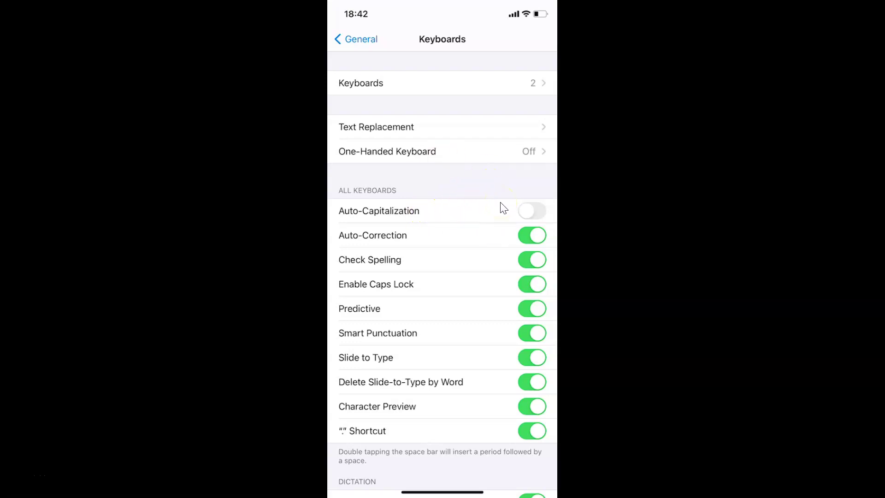
# - Delete the old draft and retype 'this is test message. we are testing out.' in lowercase
pyautogui.scroll(-5, 502, 208)
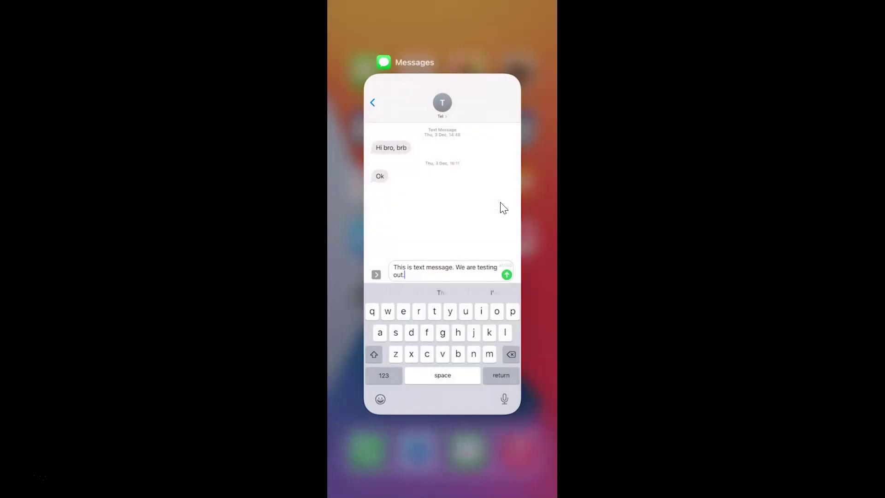
pyautogui.click(446, 198)
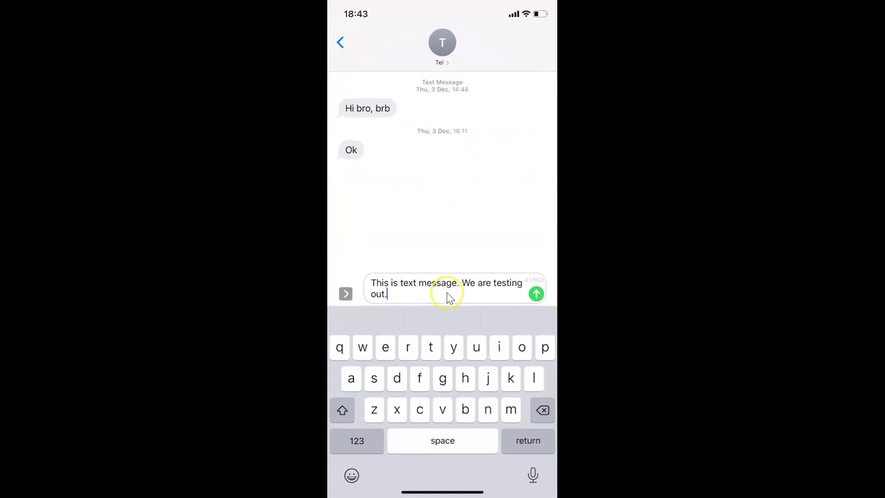
pyautogui.press('BackSpace')
pyautogui.press('BackSpace')
pyautogui.press('BackSpace')
pyautogui.press('BackSpace')
pyautogui.press('BackSpace')
pyautogui.press('BackSpace')
pyautogui.press('BackSpace')
pyautogui.press('BackSpace')
pyautogui.press('BackSpace')
pyautogui.press('BackSpace')
pyautogui.press('BackSpace')
pyautogui.press('BackSpace')
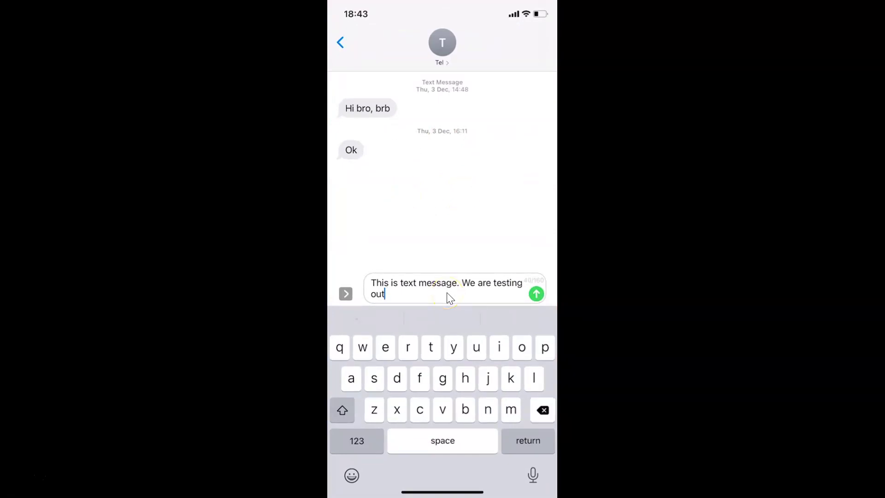
pyautogui.press('BackSpace')
pyautogui.press('BackSpace')
pyautogui.press('BackSpace')
pyautogui.press('BackSpace')
pyautogui.press('BackSpace')
pyautogui.press('BackSpace')
pyautogui.press('BackSpace')
pyautogui.press('BackSpace')
pyautogui.press('BackSpace')
pyautogui.press('BackSpace')
pyautogui.press('BackSpace')
pyautogui.press('BackSpace')
pyautogui.press('BackSpace')
pyautogui.press('BackSpace')
pyautogui.press('BackSpace')
pyautogui.press('BackSpace')
pyautogui.press('BackSpace')
pyautogui.press('BackSpace')
pyautogui.press('BackSpace')
pyautogui.press('BackSpace')
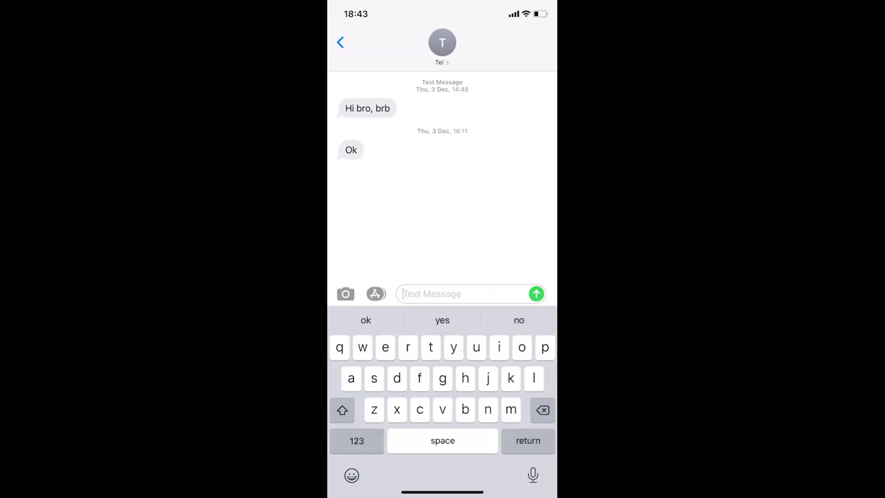
pyautogui.write('th')
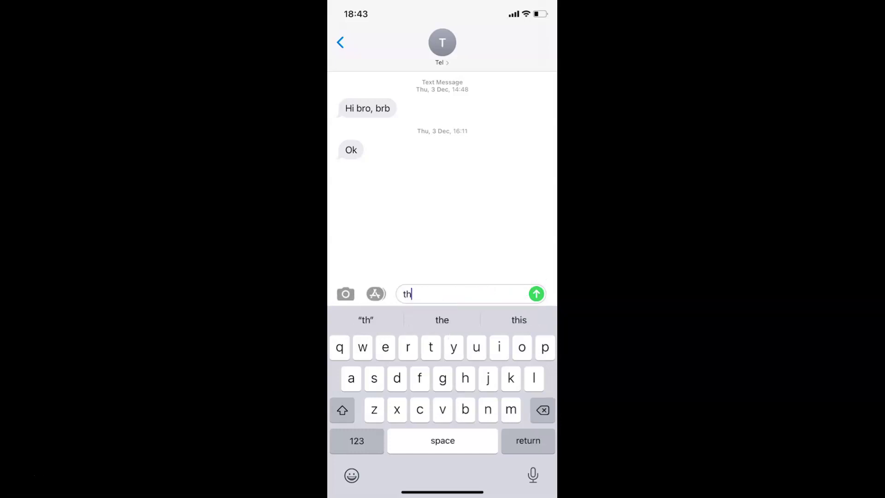
pyautogui.write('is is test messag')
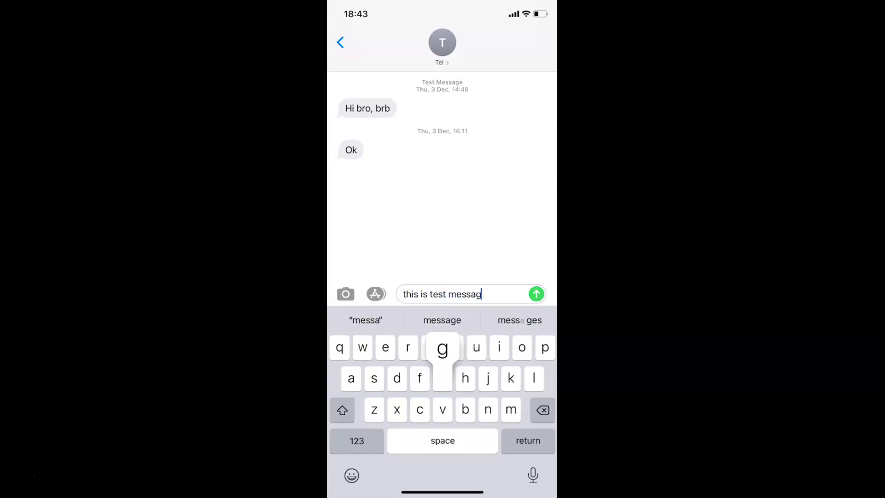
pyautogui.write('e. we are testing out.')
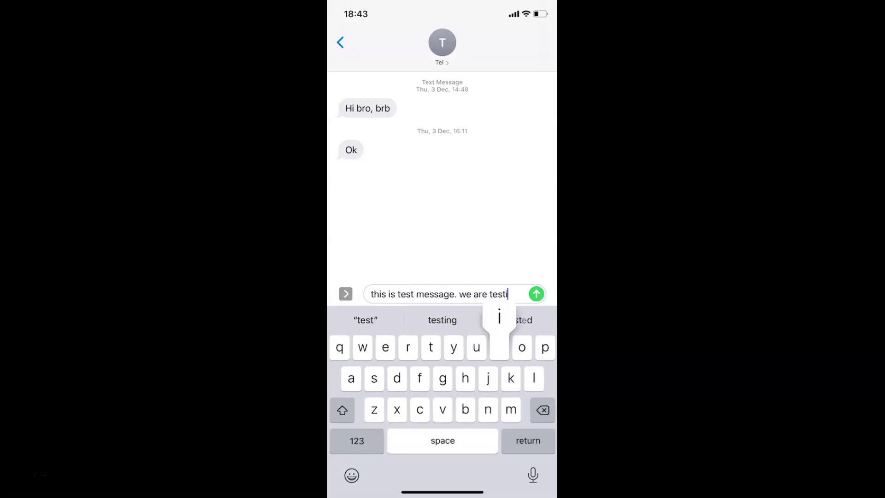